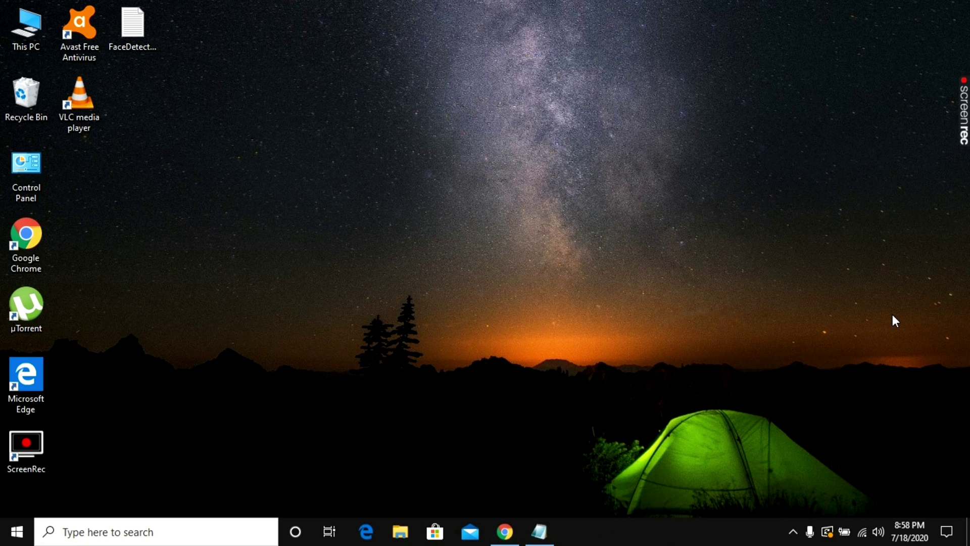
Step: Launch VLC, look for VLsub under View, then start The Prestige MP4 from Downloads
double_click(78, 105)
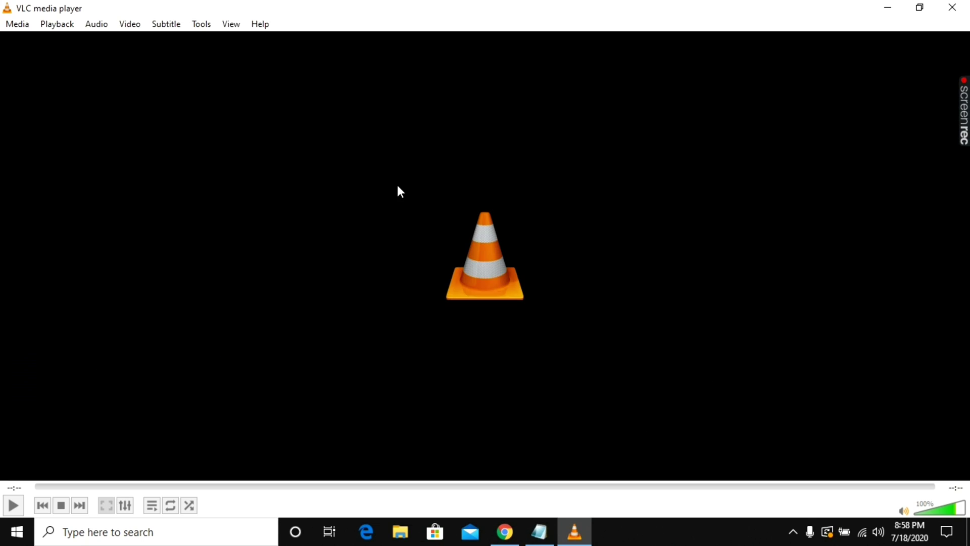
left_click(230, 27)
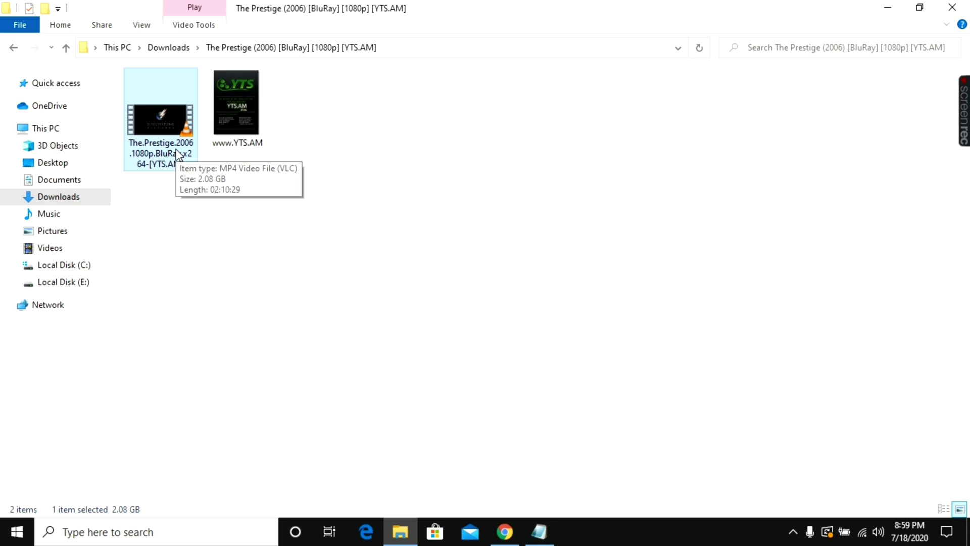
double_click(177, 154)
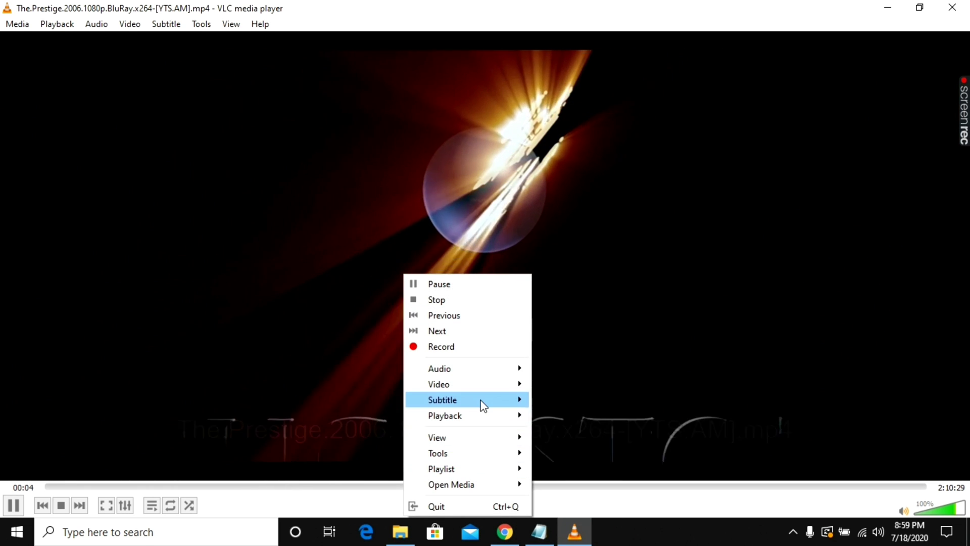
mouse_move(484, 403)
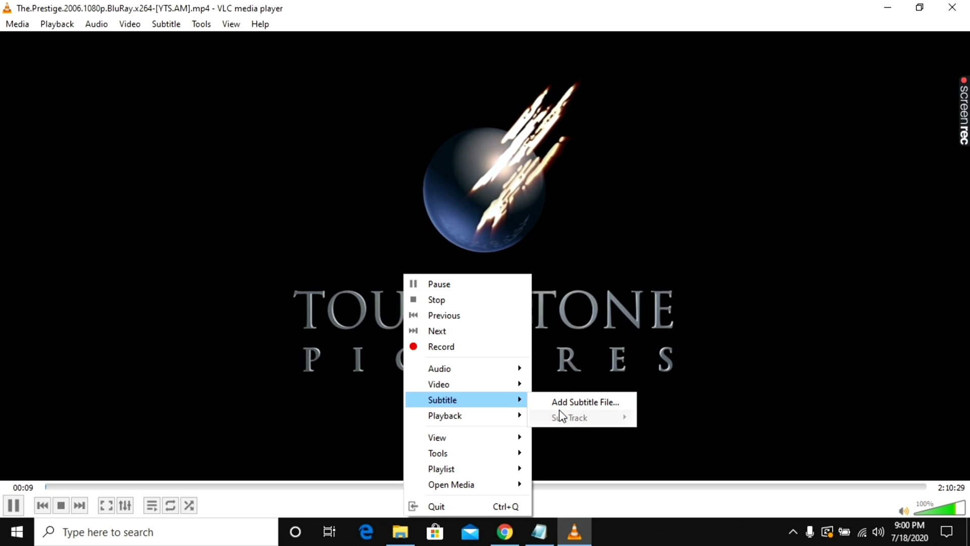
left_click(627, 335)
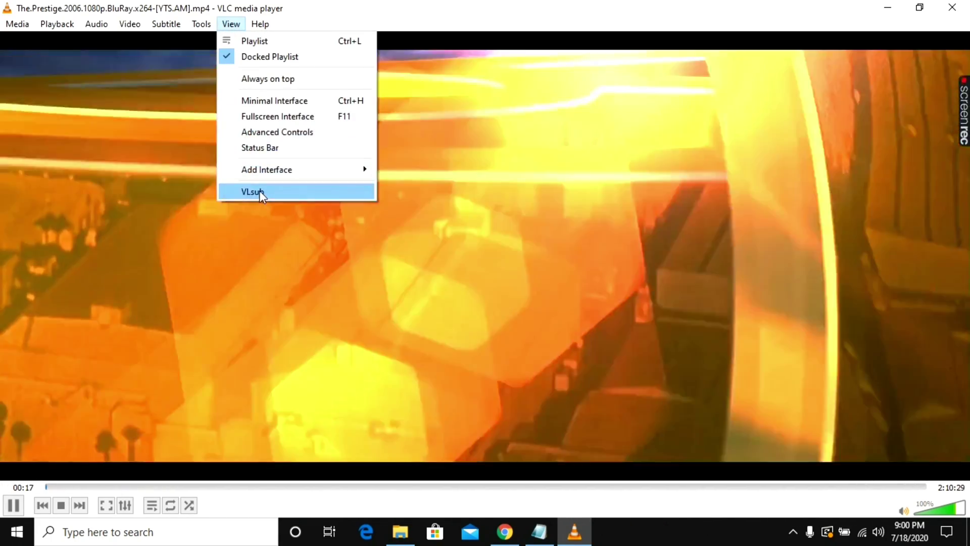
Step: Search VLsub by name, download the DTS-FGT English .srt subtitle, then close VLSub
left_click(259, 192)
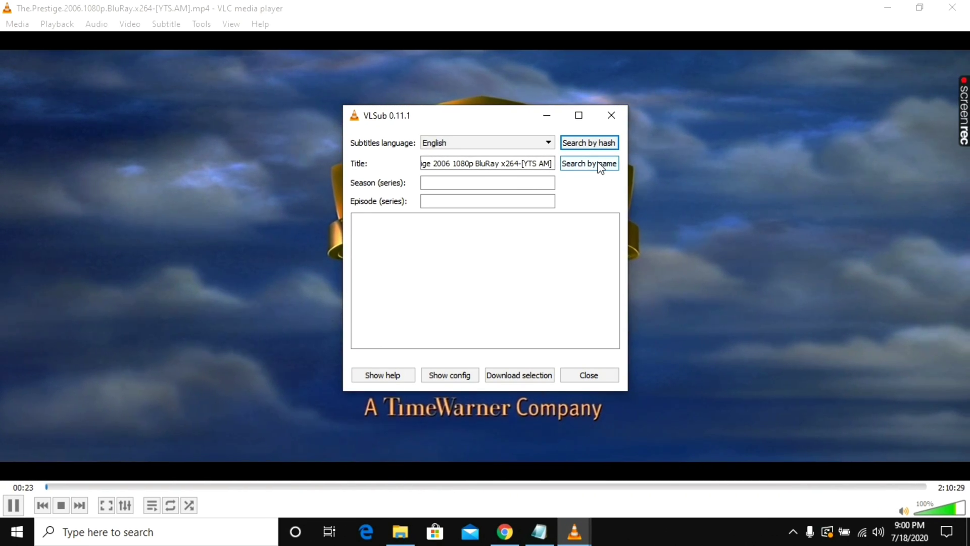
left_click(600, 166)
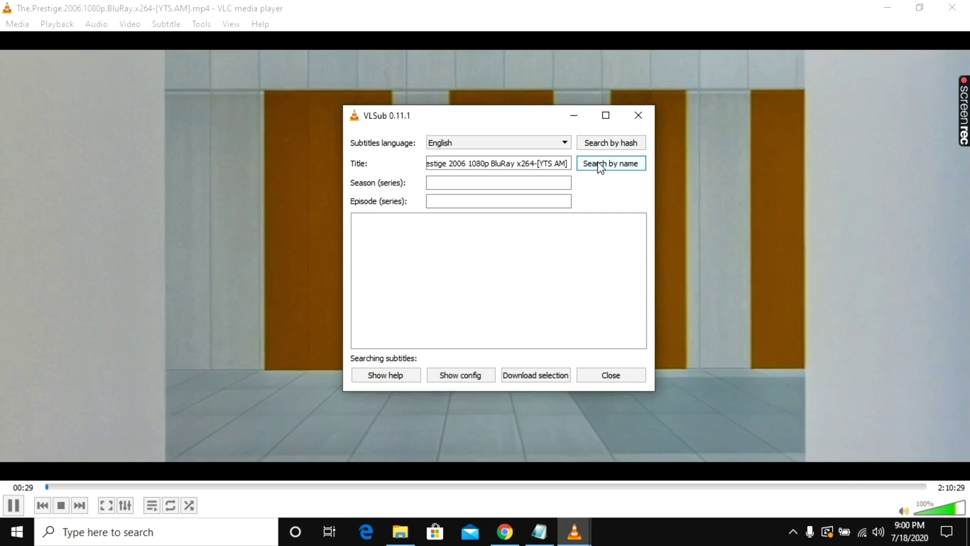
left_click(600, 166)
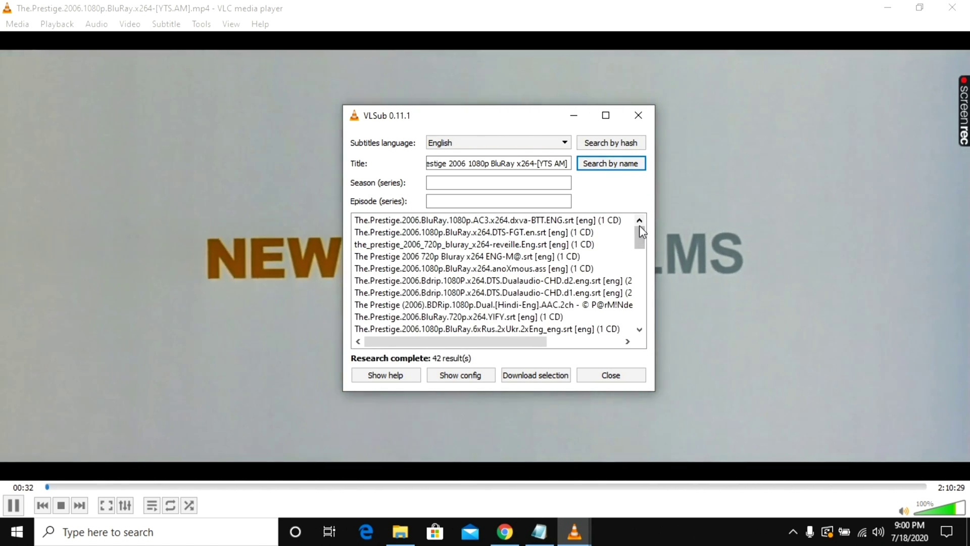
key("Return")
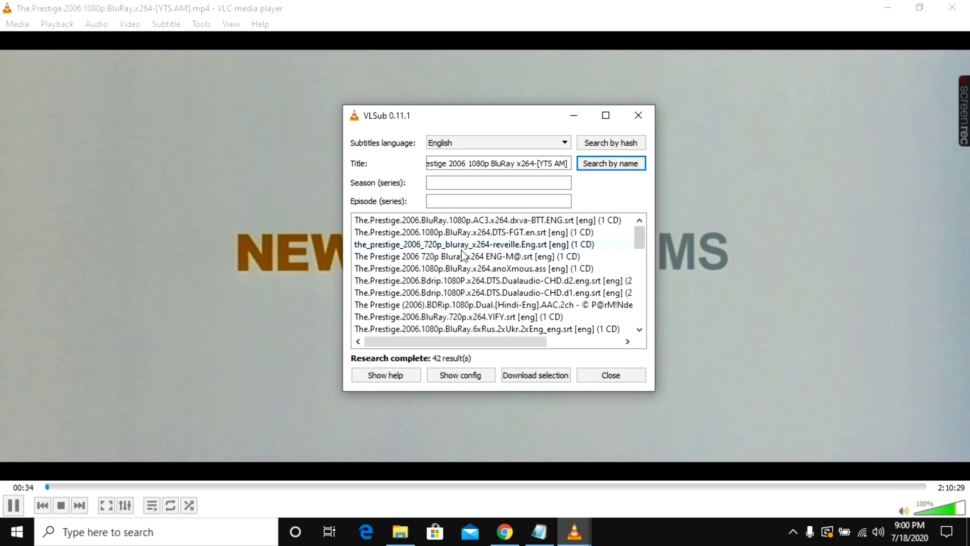
left_click(486, 235)
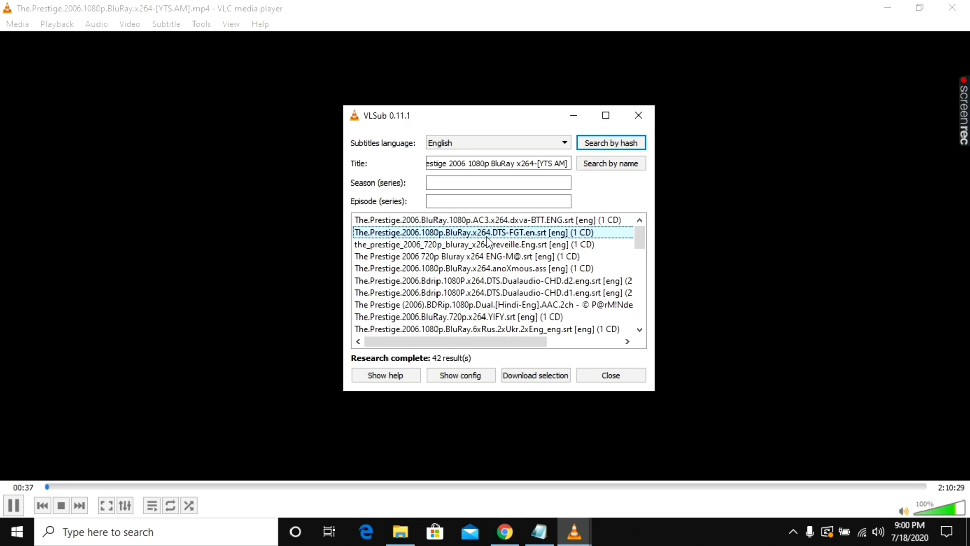
left_click(529, 381)
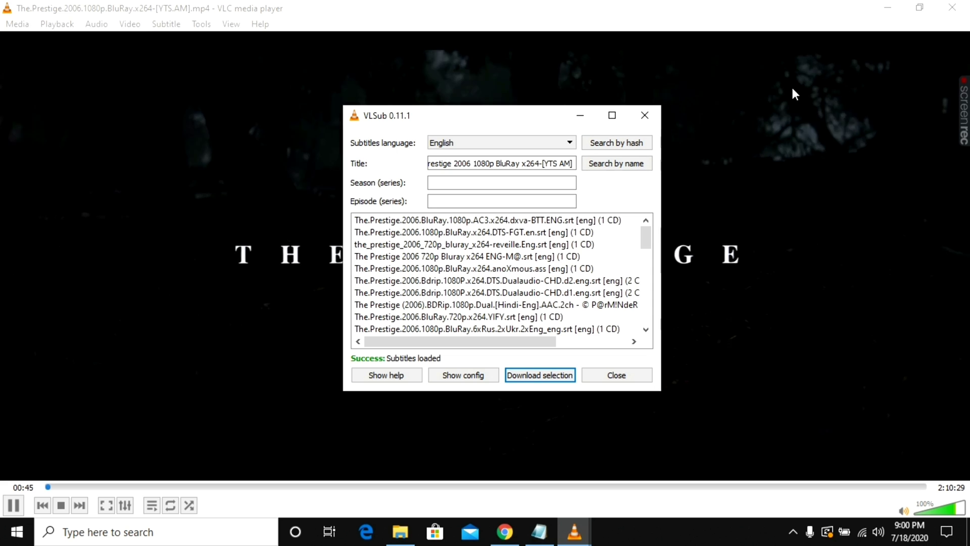
left_click(848, 114)
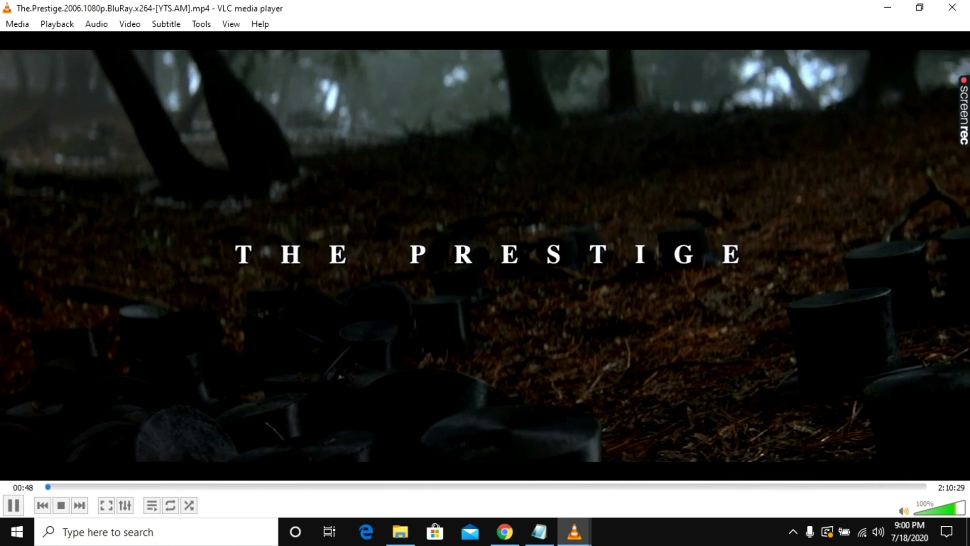
Step: Raise the playback volume to 125% and close VLC, returning to the movie folder
key("XF86AudioRaiseVolume")
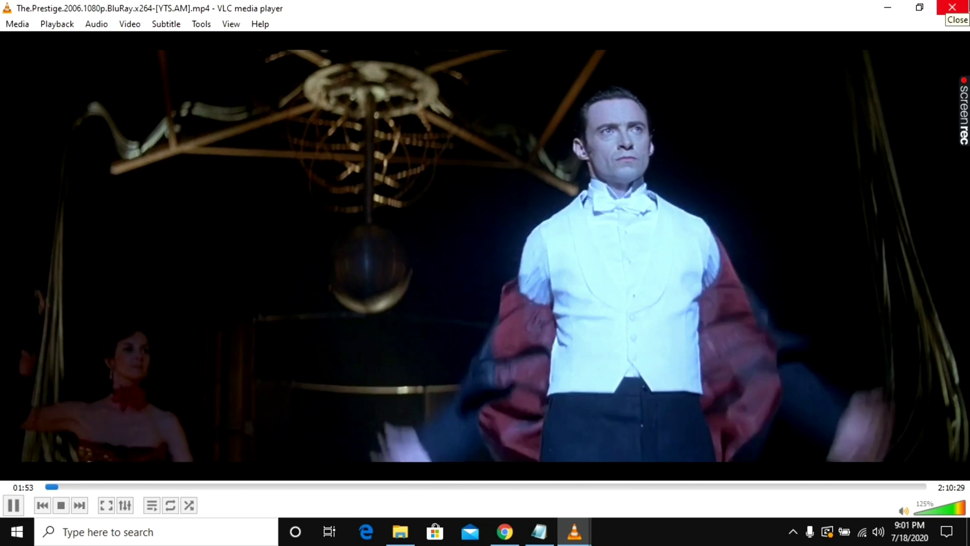
left_click(953, 8)
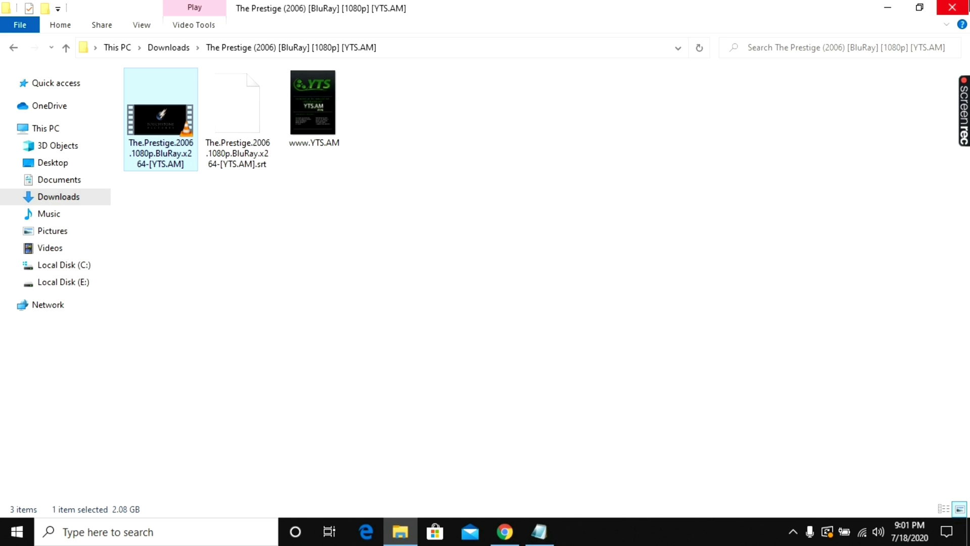
Step: Close the movie folder, bring back the empty VLC window and show its View menu
left_click(952, 7)
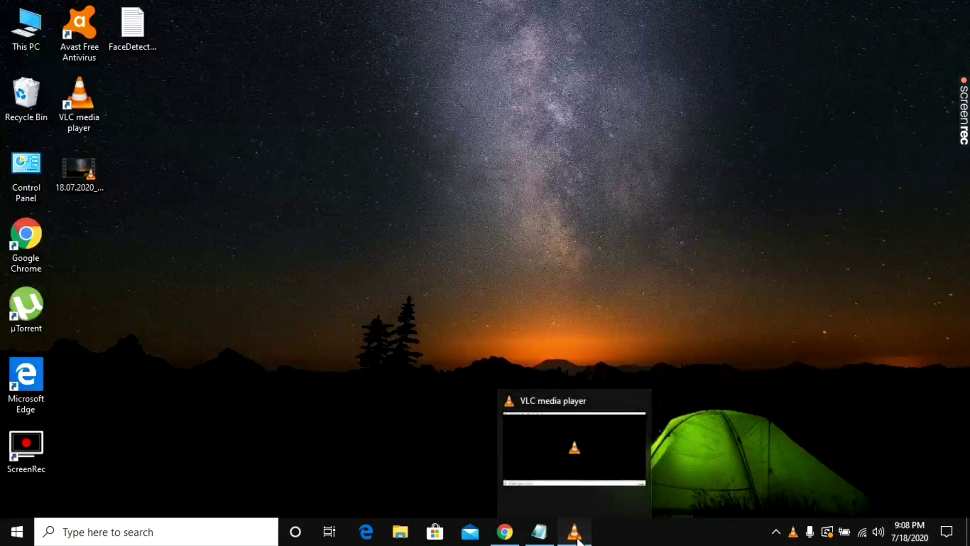
left_click(577, 536)
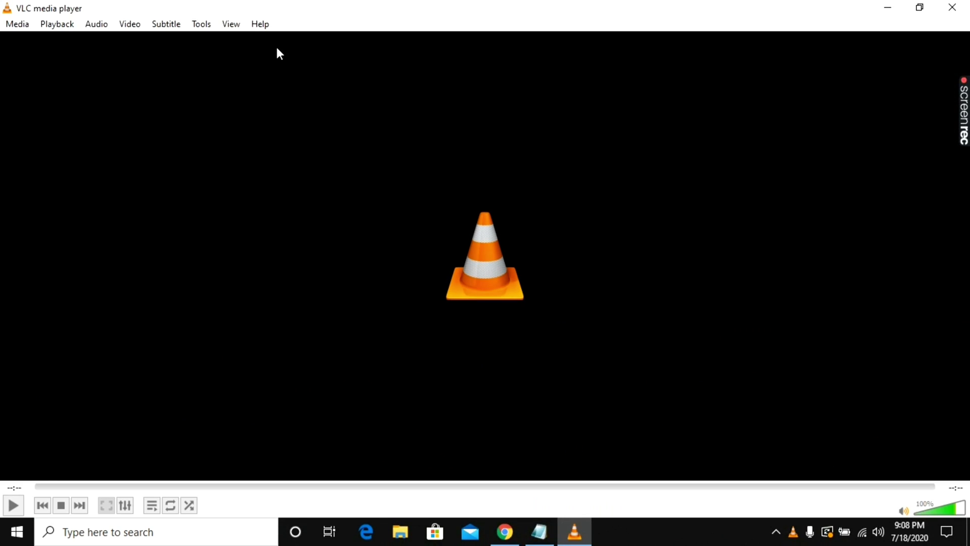
left_click(236, 27)
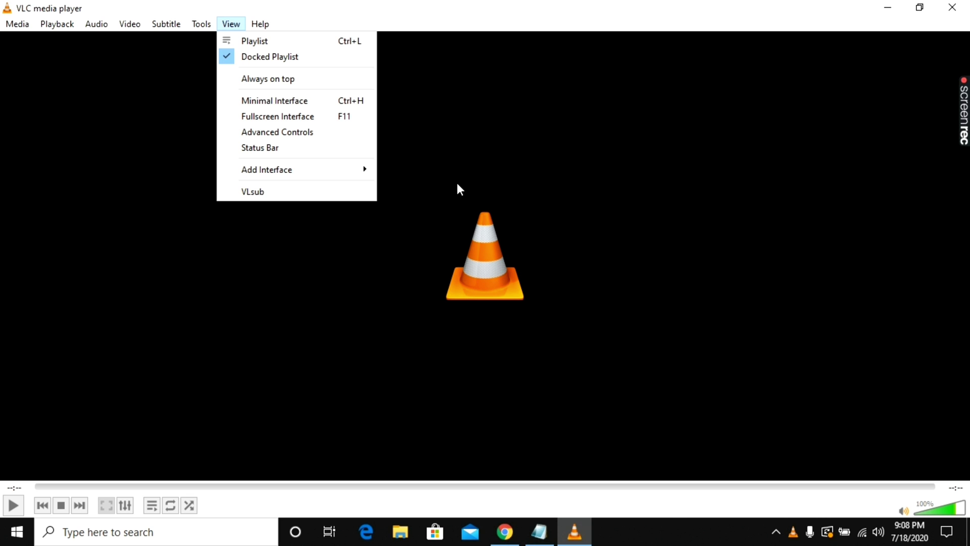
Step: Copy the goo.gl/gukoN7 VLSub link from Notepad and open the downloaded vlsub-0.10.2 (2).zip
left_click(882, 6)
left_click(541, 532)
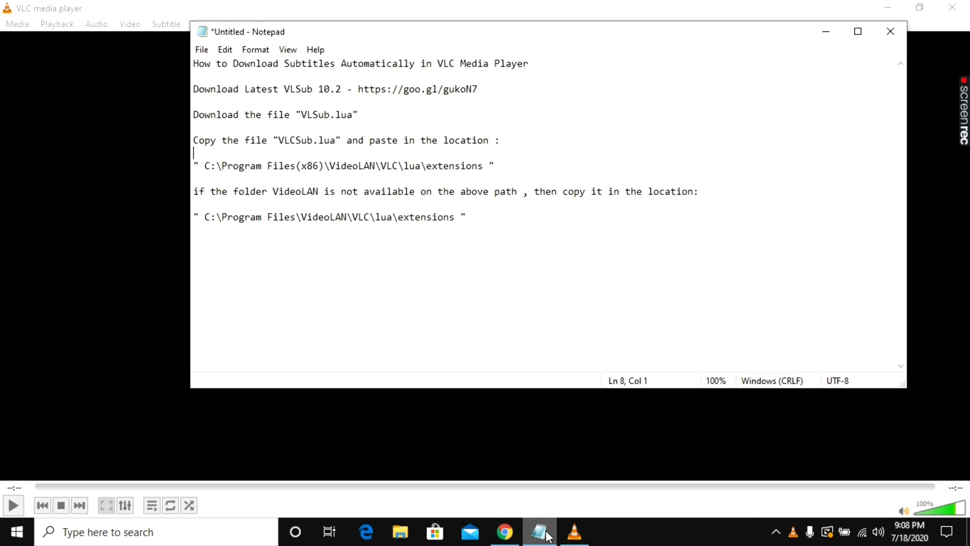
left_click(548, 534)
left_click(545, 533)
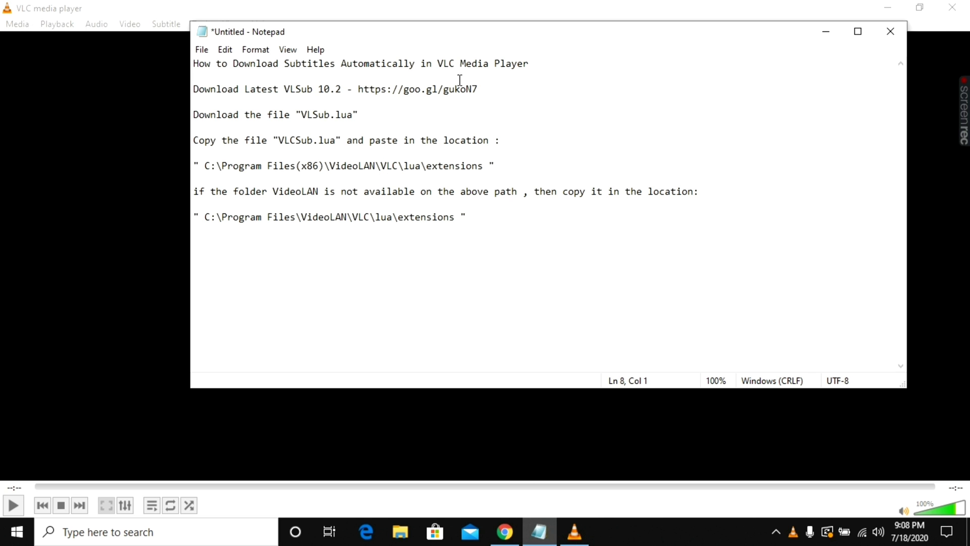
left_click_drag(485, 90, 370, 88)
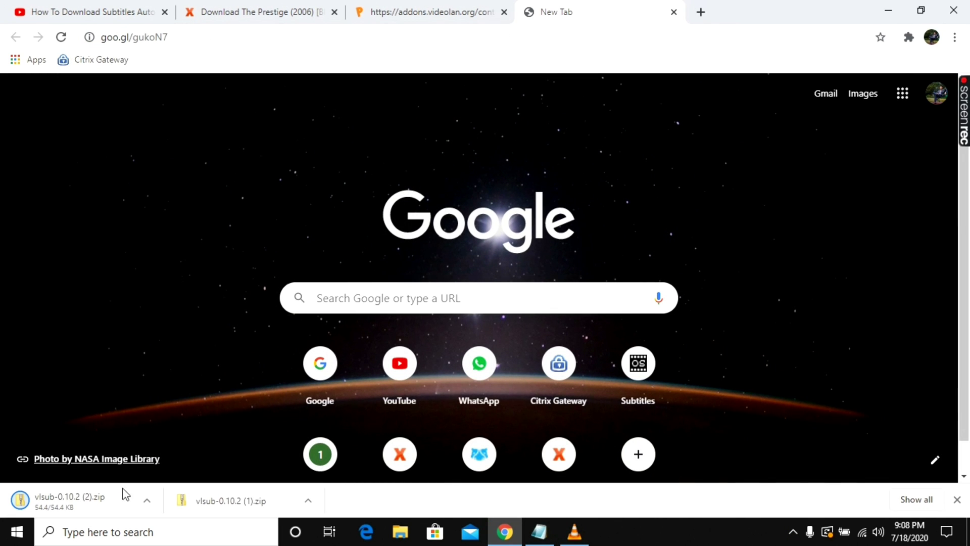
left_click(74, 504)
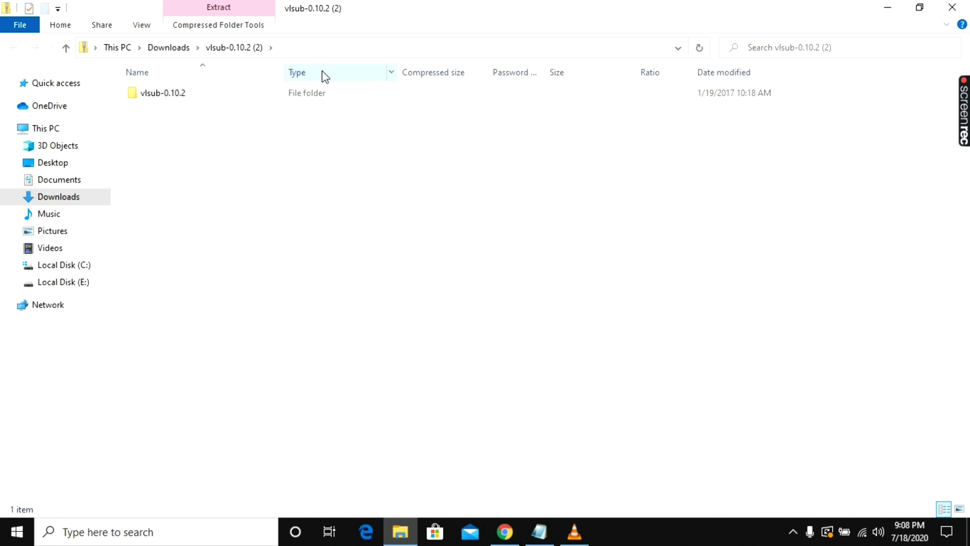
Step: Copy vlsub.lua into C:\Program Files (x86)\VLC\lua\extensions, approving the administrator prompt
double_click(308, 98)
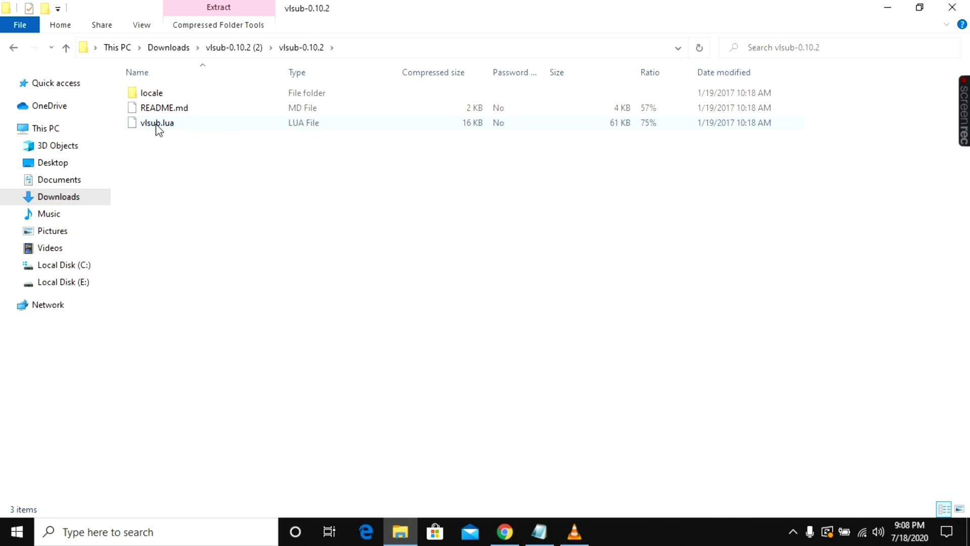
left_click(173, 127)
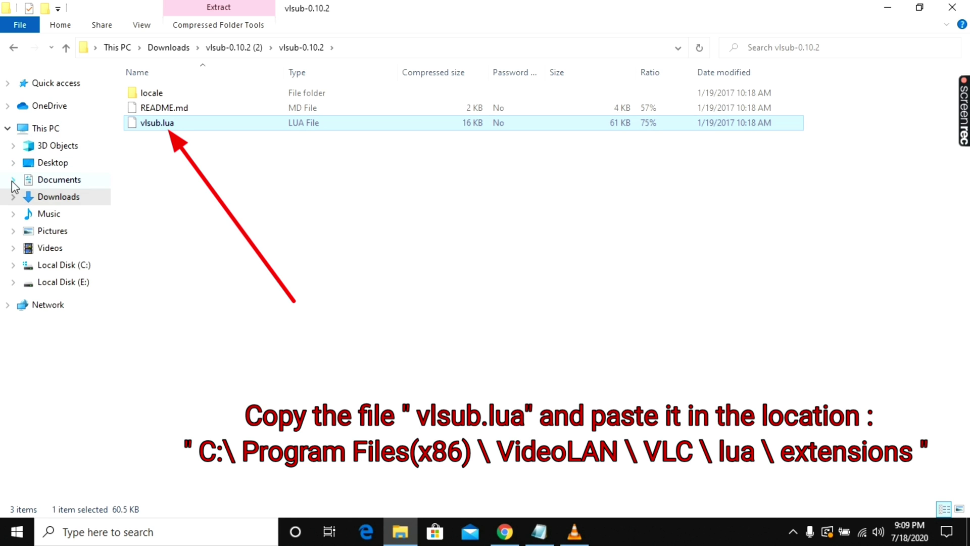
left_click(70, 267)
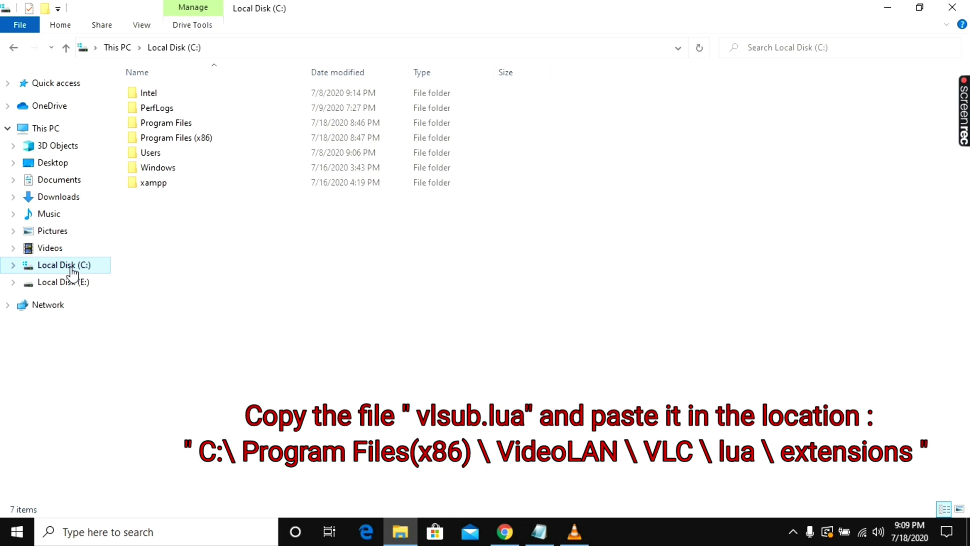
double_click(245, 142)
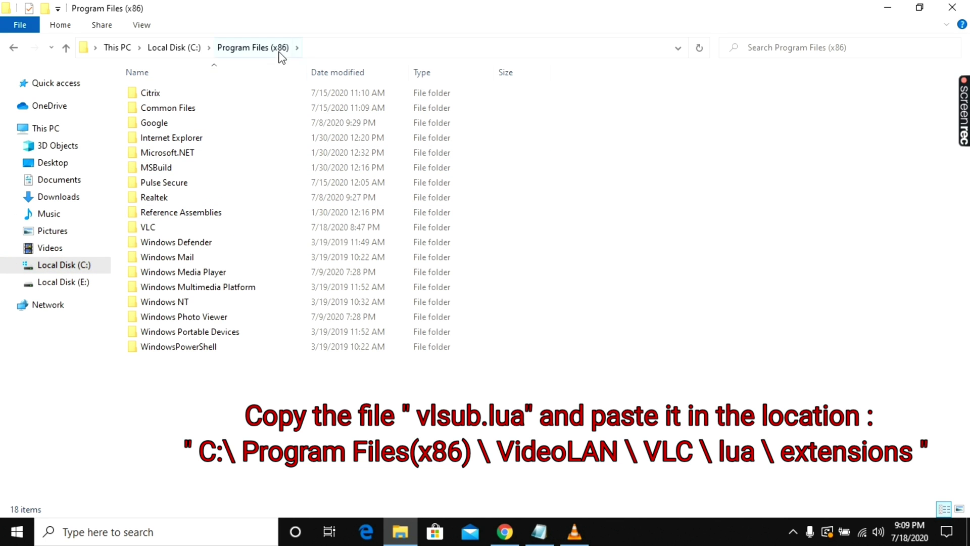
double_click(149, 229)
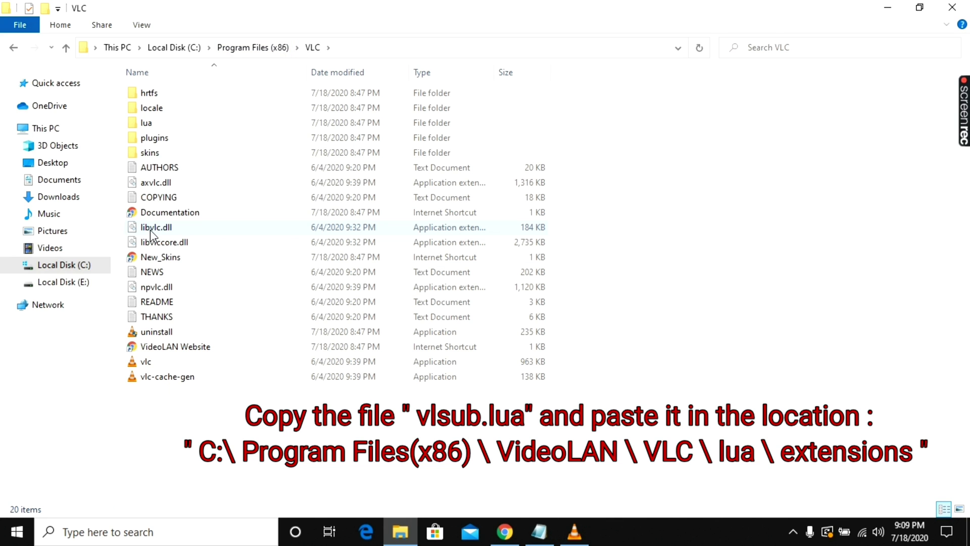
double_click(176, 123)
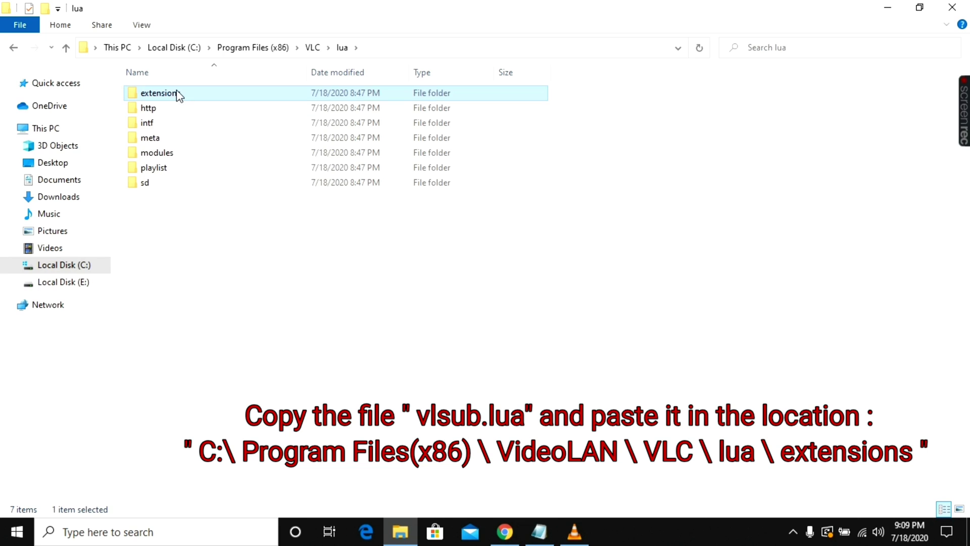
double_click(176, 93)
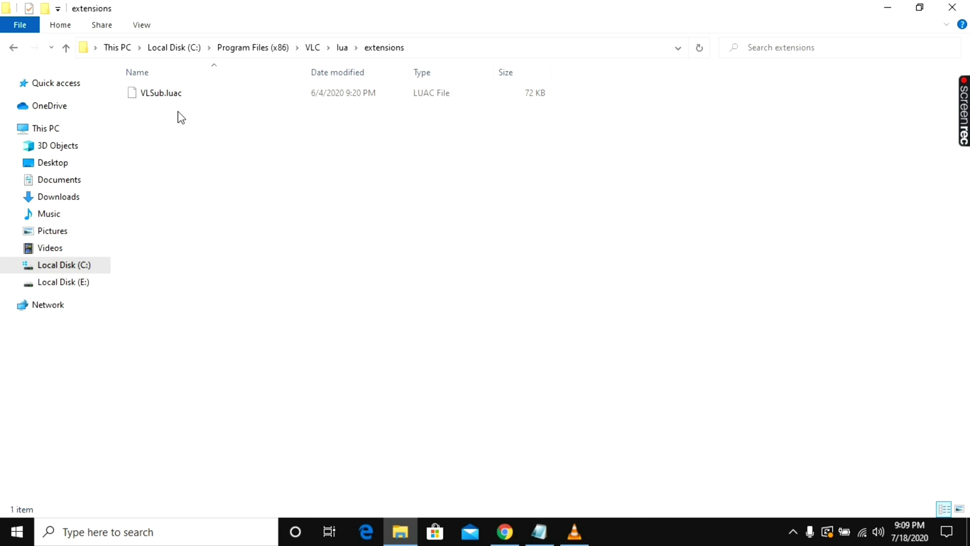
key("ctrl+v")
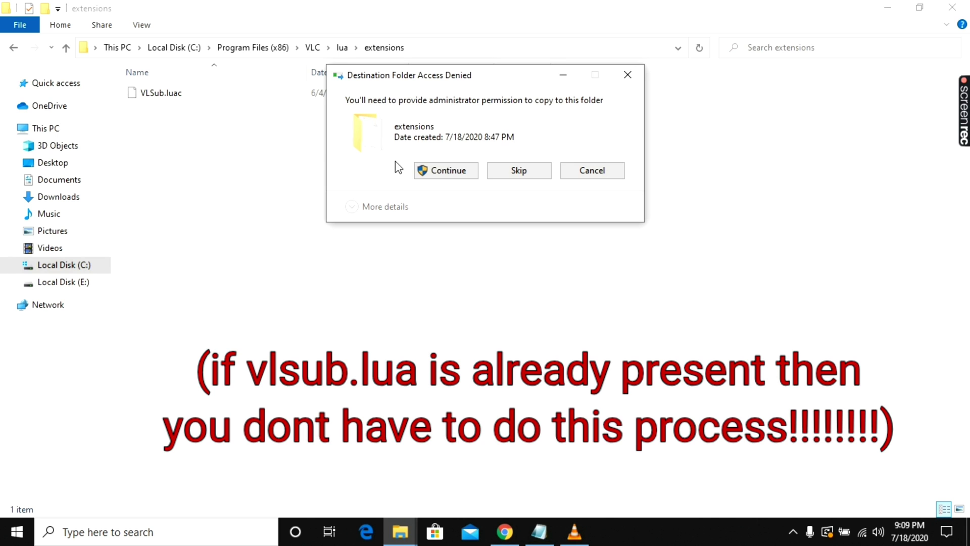
left_click(430, 171)
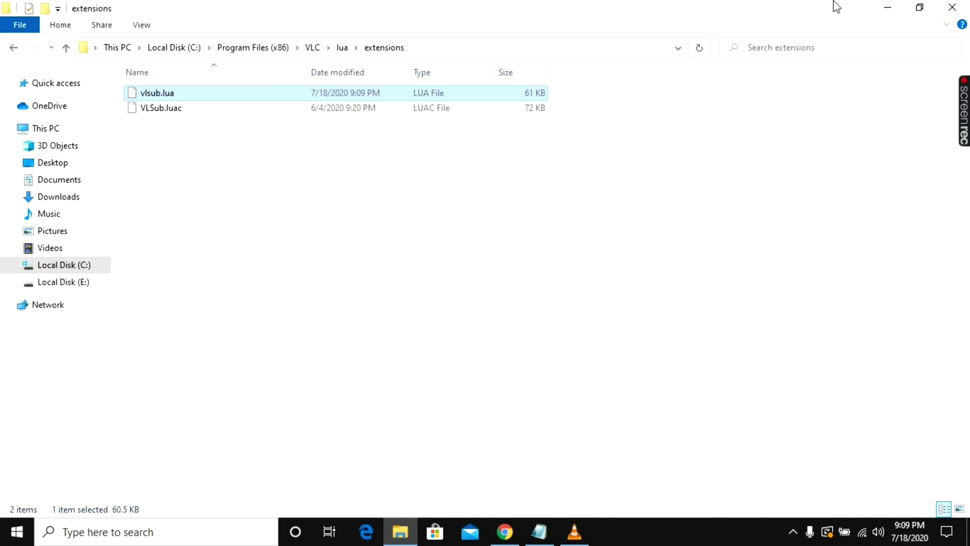
Step: Close the extensions folder, Chrome and VLC, and minimize Notepad
left_click(953, 7)
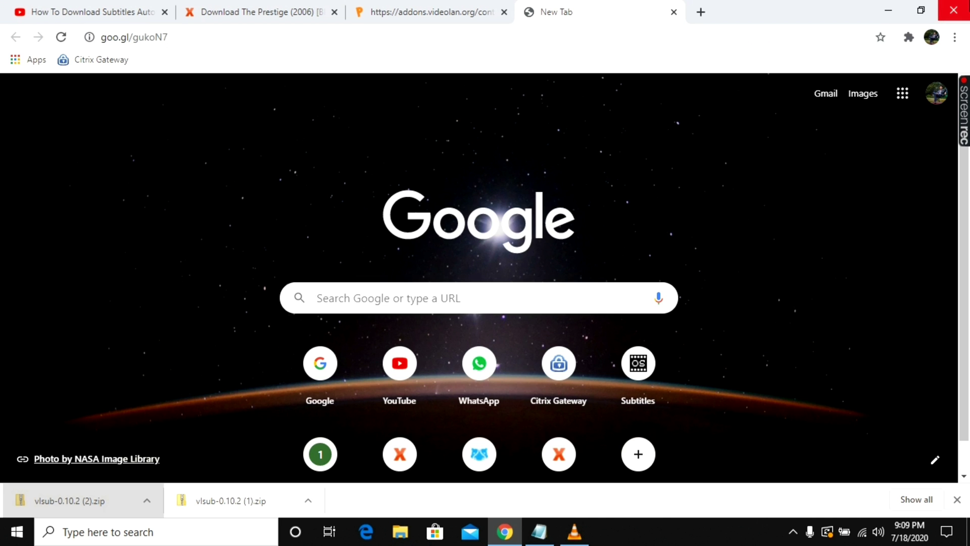
left_click(953, 8)
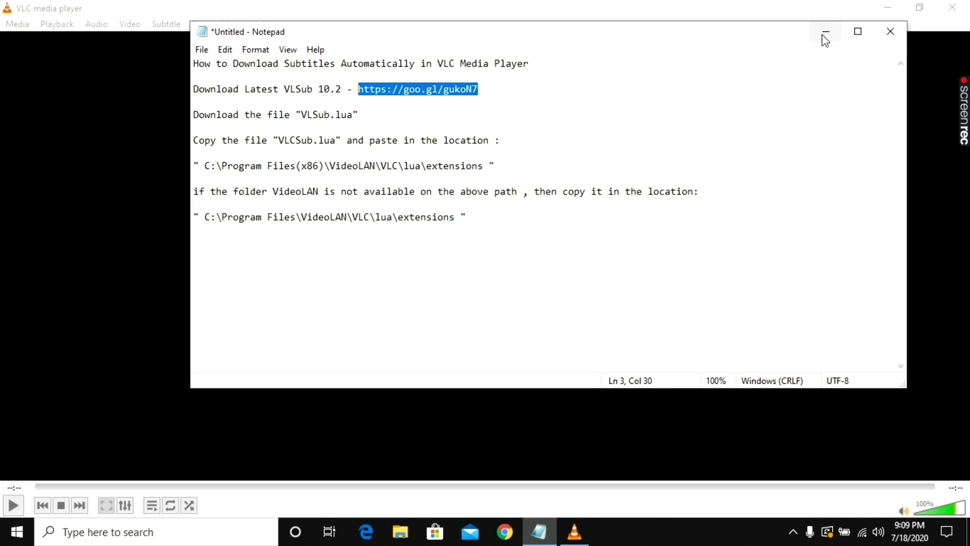
left_click(826, 32)
left_click(960, 7)
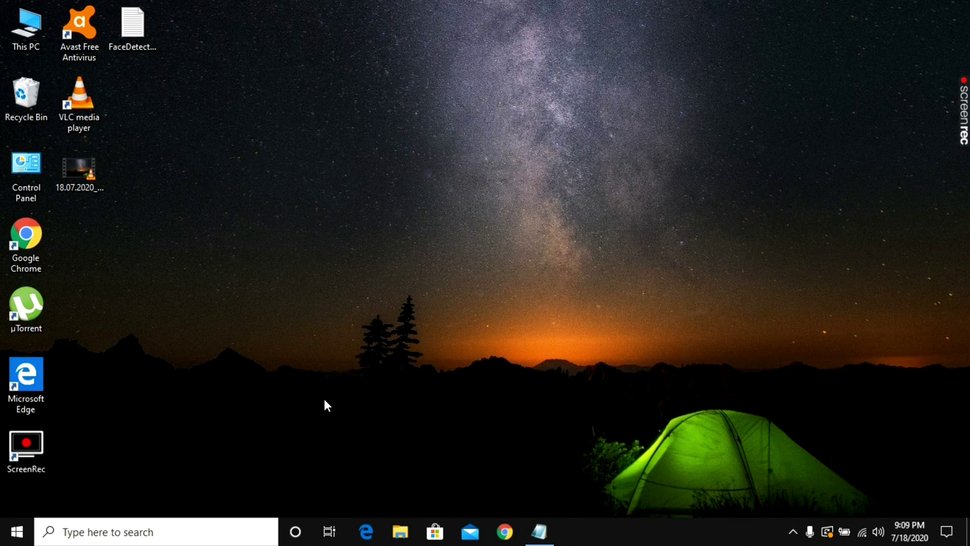
Step: Open The Prestige (2006) folder in Downloads in a new File Explorer window
key("super+e")
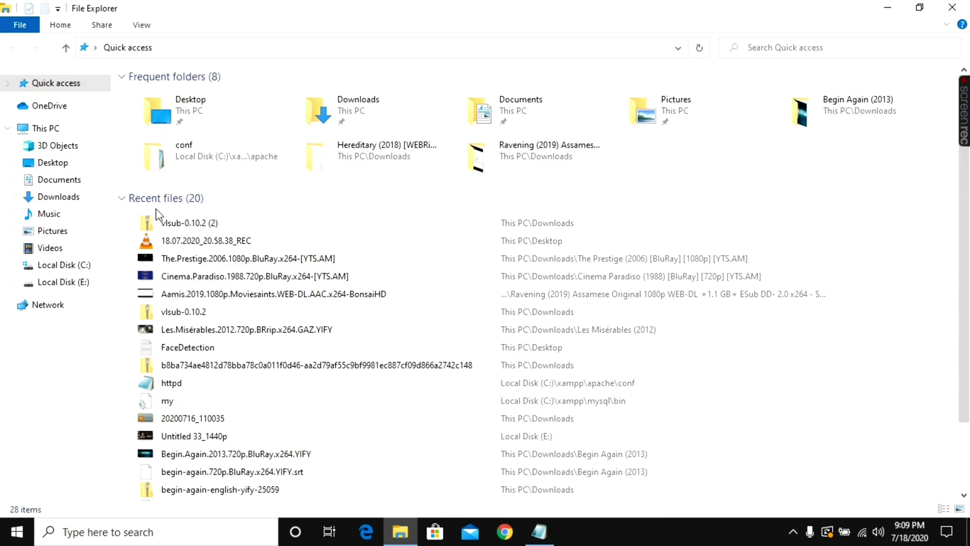
left_click(66, 201)
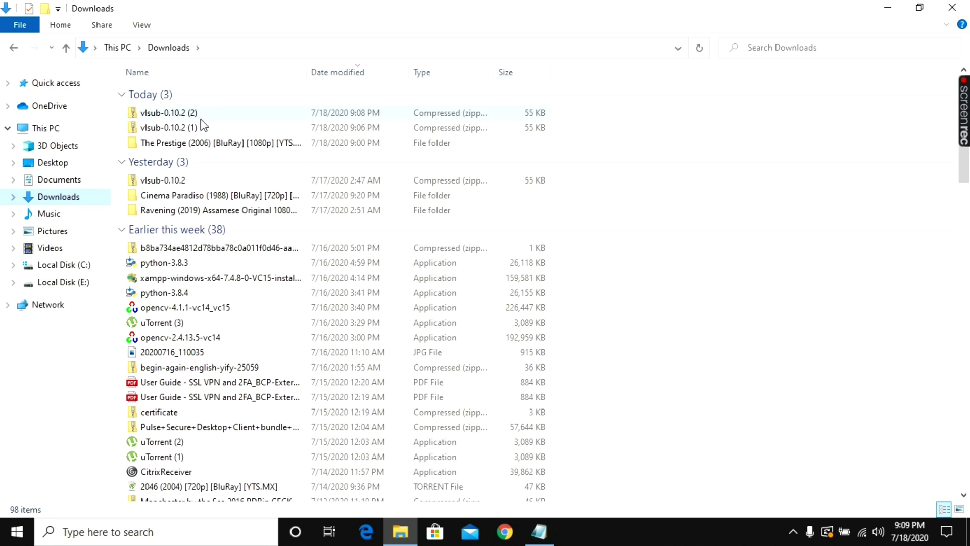
left_click(189, 147)
double_click(189, 148)
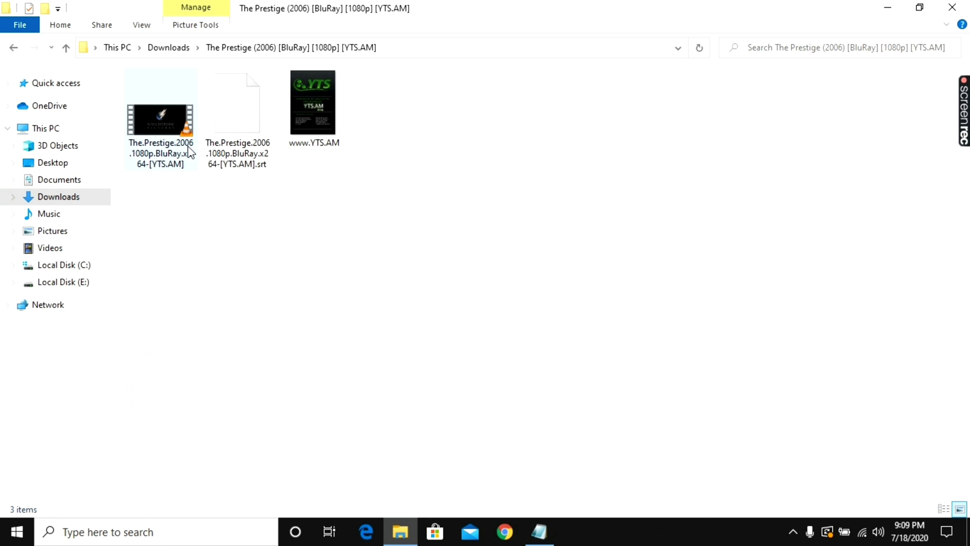
Step: Play The Prestige in VLC and confirm View > VLsub opens the VLSub search window
double_click(181, 121)
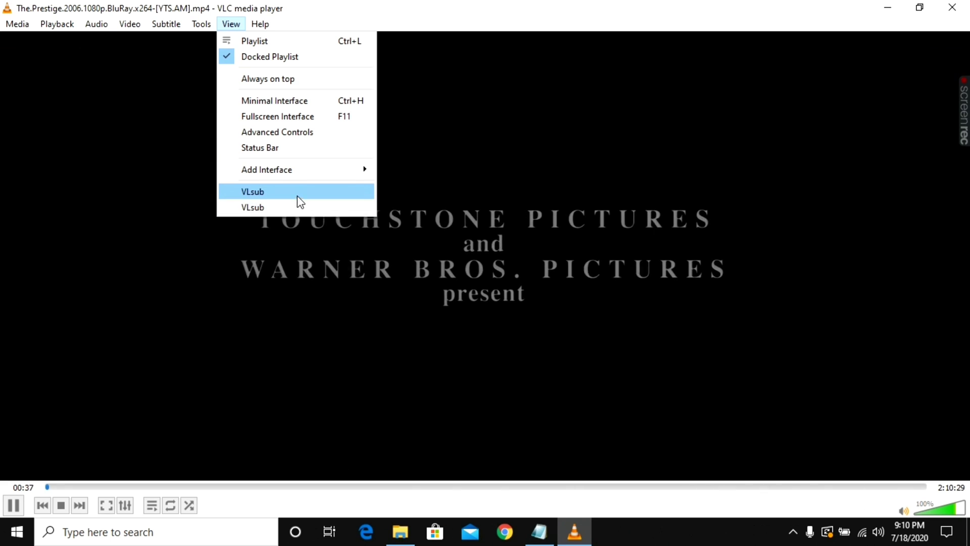
left_click(277, 196)
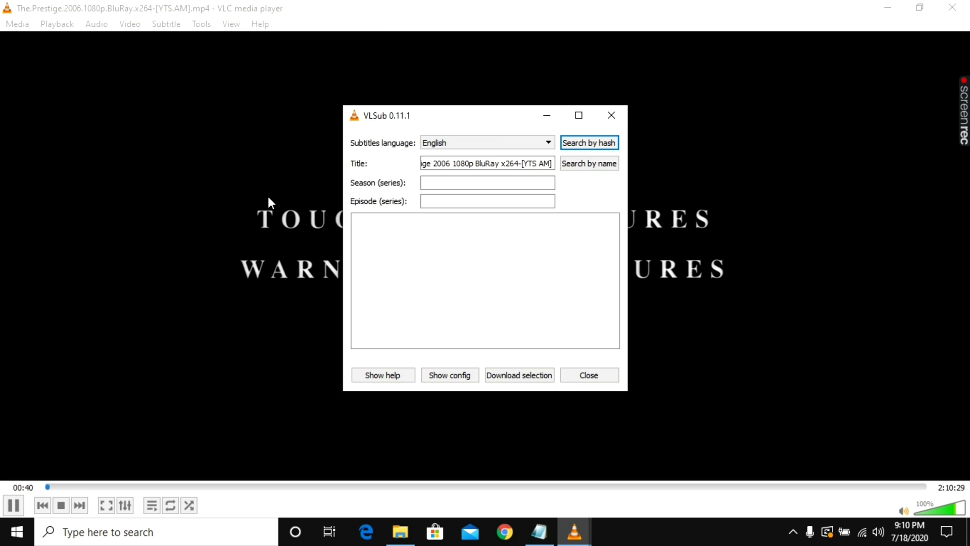
left_click(609, 121)
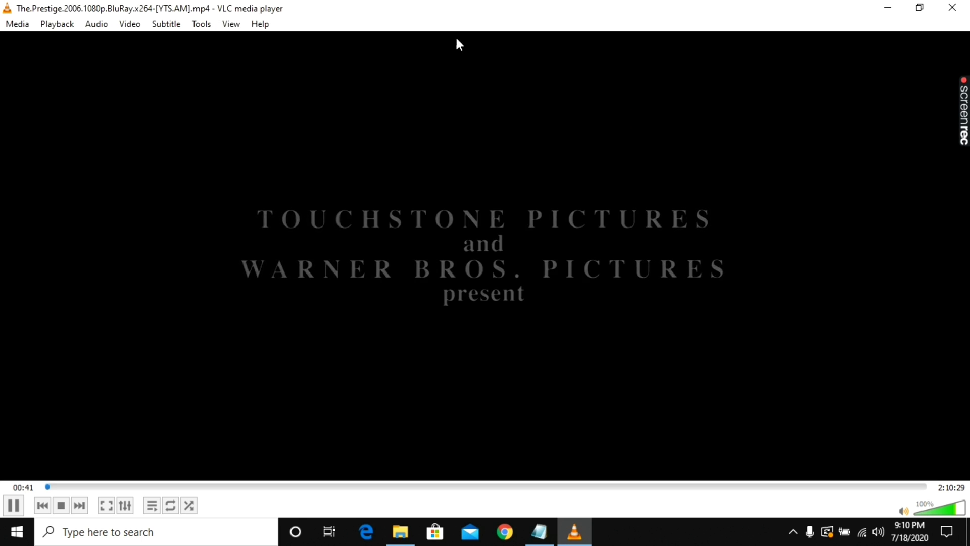
left_click(226, 25)
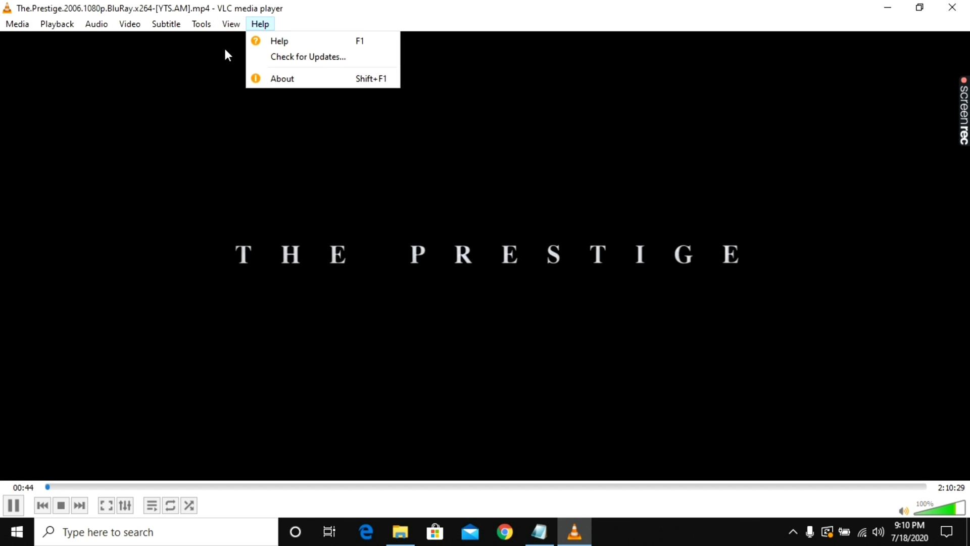
mouse_move(260, 24)
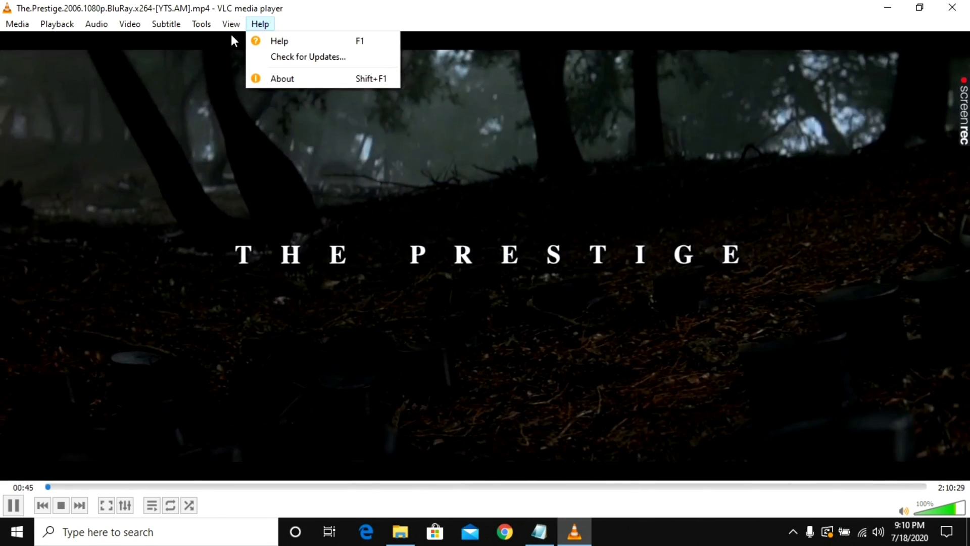
mouse_move(231, 26)
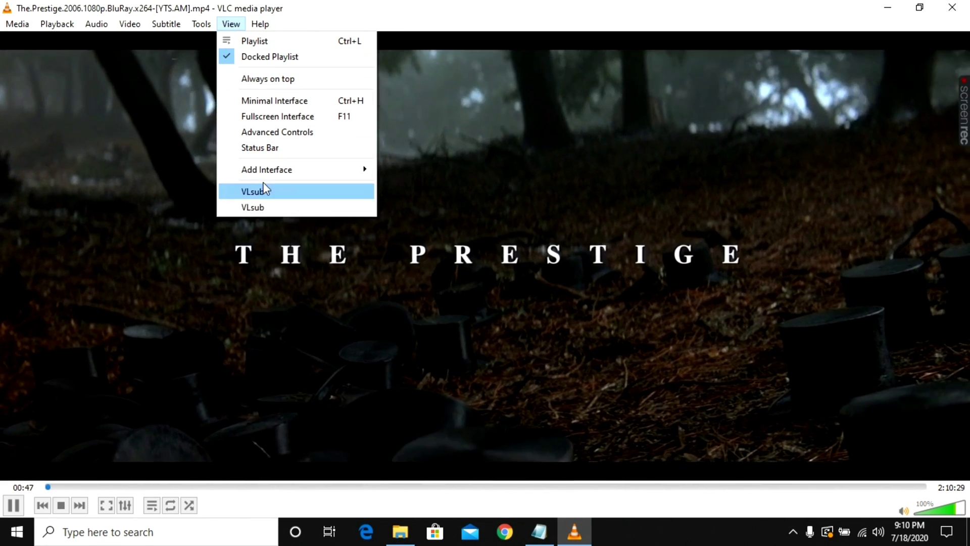